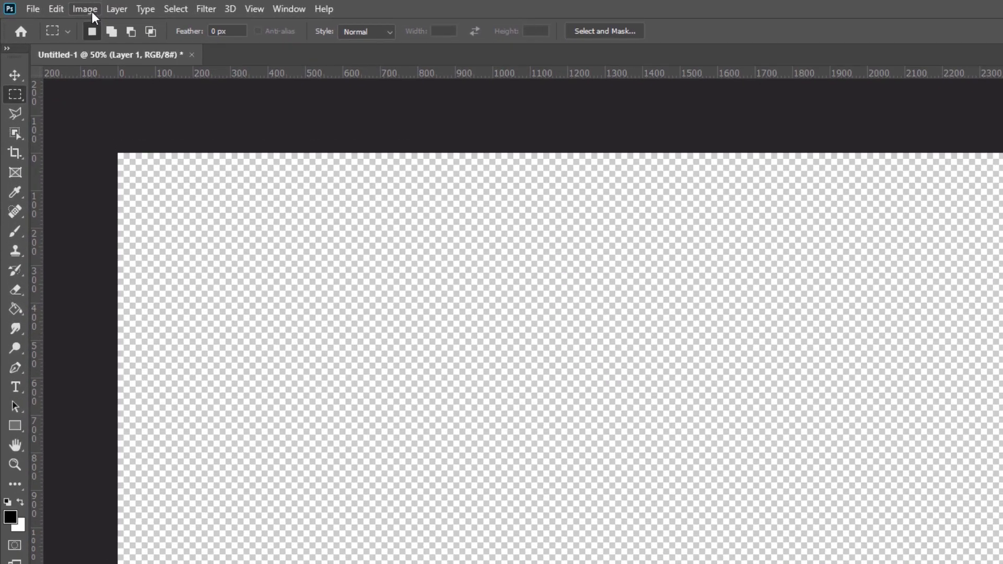
Check the document's colour mode and bit depth
click(61, 7)
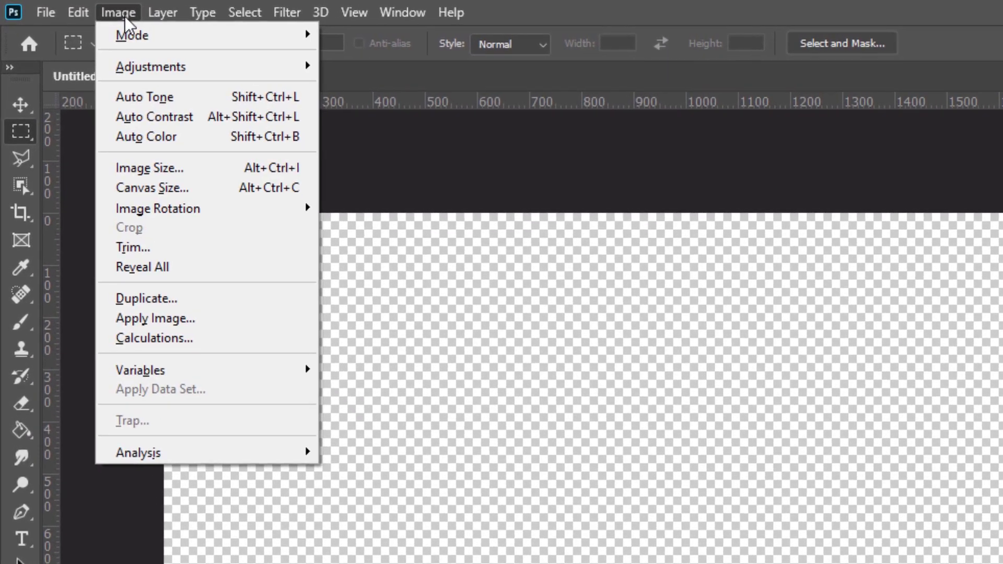
mouse_move(274, 35)
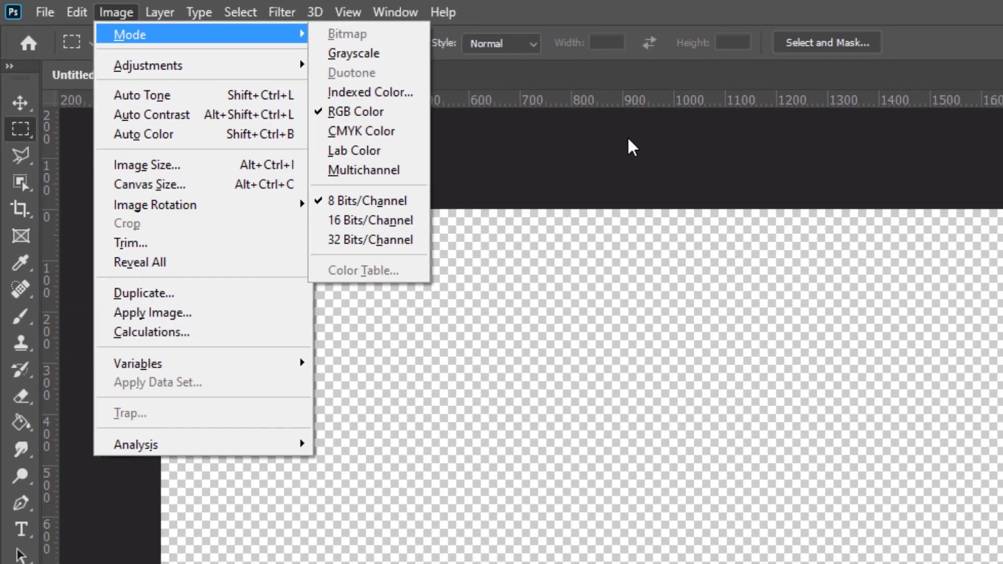
click(645, 143)
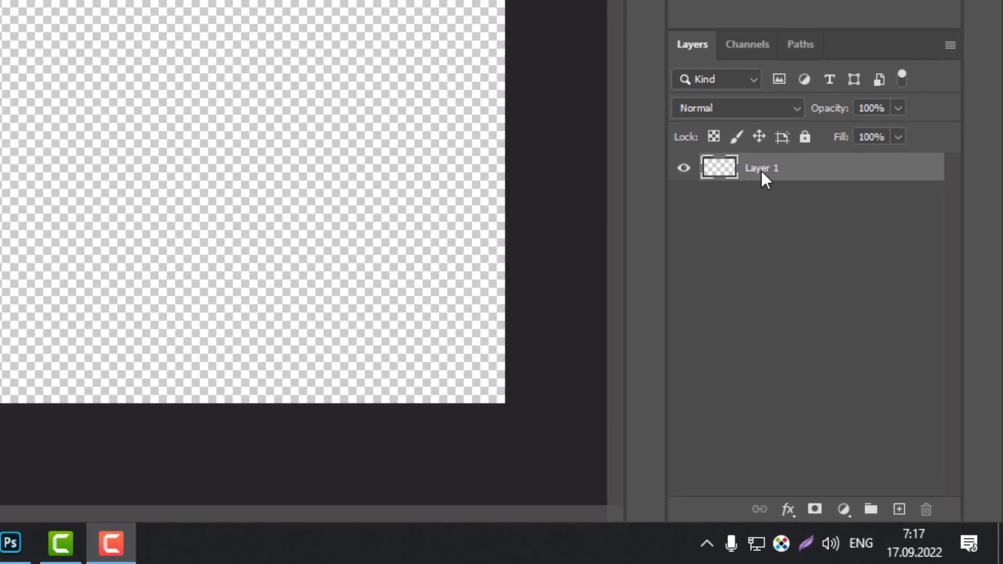
Rename the document's only layer to "aj"
click(761, 172)
double_click(762, 172)
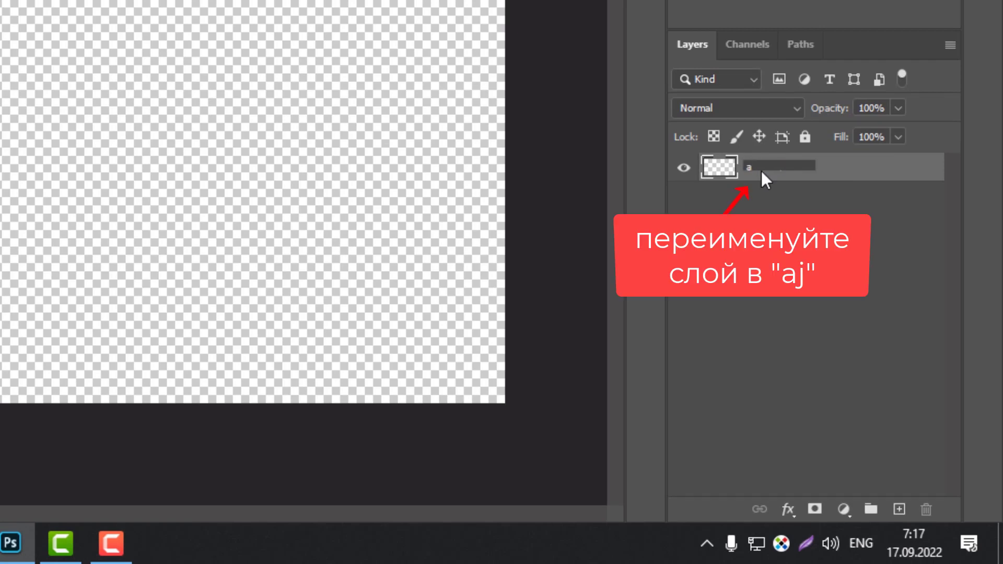
key(Return)
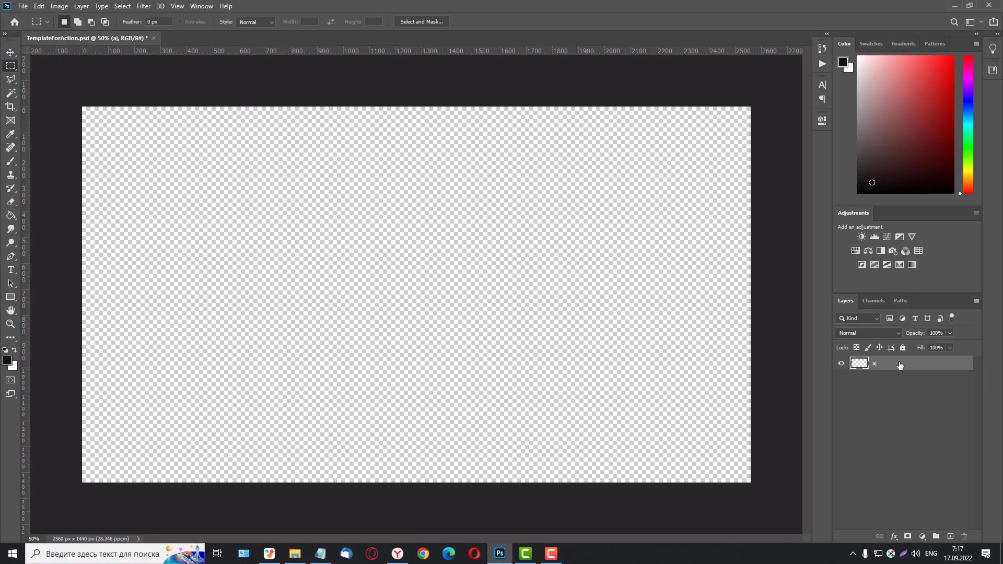
Show the pattern presets and look over the files in the Glitch Photoshop Action CS3+ folder
click(936, 43)
mouse_move(299, 559)
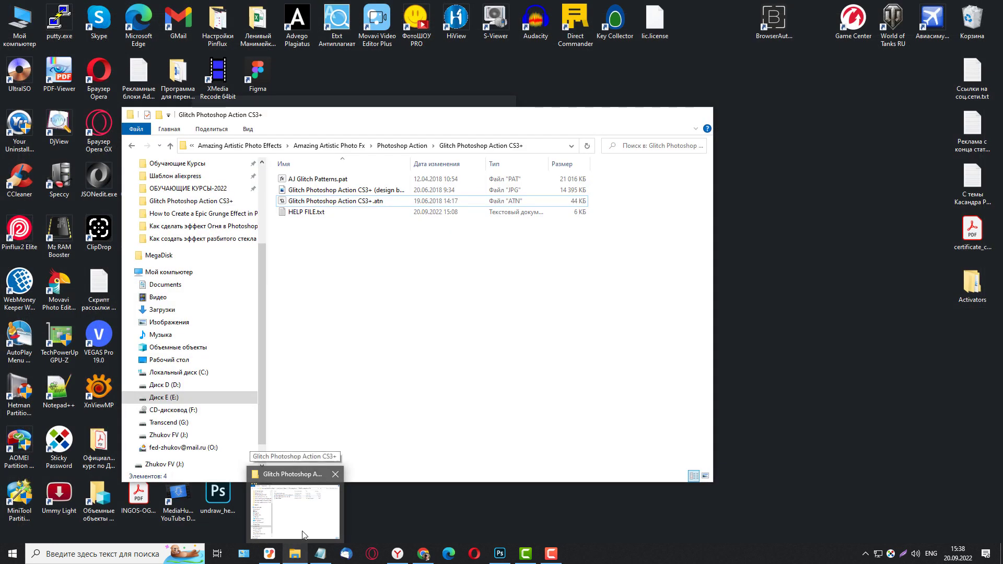
click(302, 531)
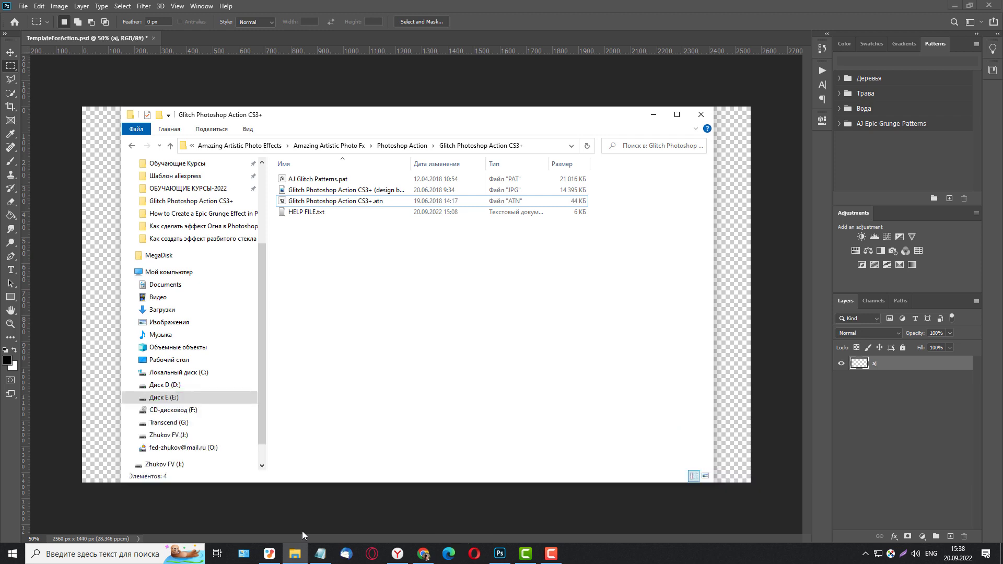
click(653, 114)
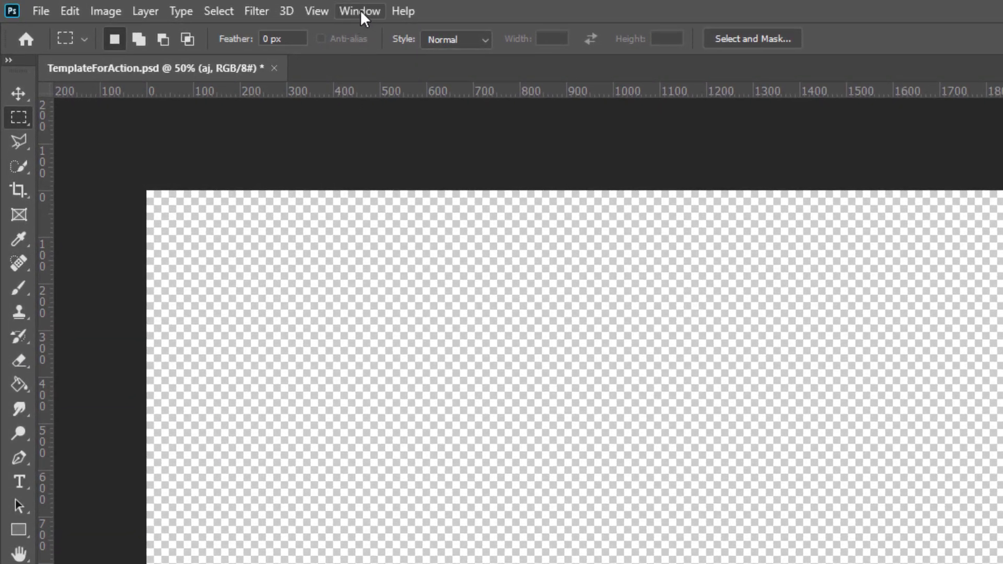
Load the action file Glitch Photoshop Action CS3+.atn and select the Glitch Photoshop Action inside its set
click(201, 6)
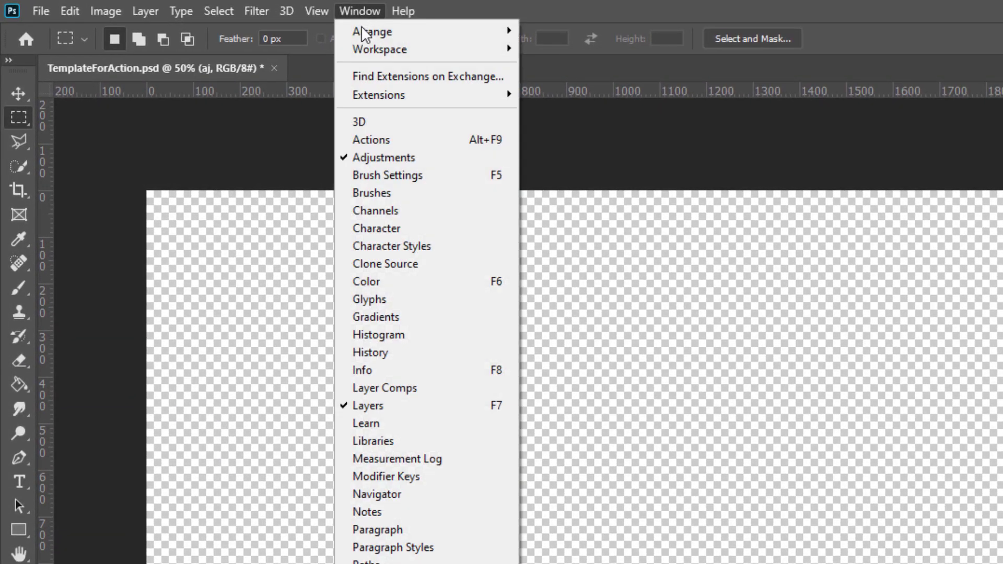
click(406, 139)
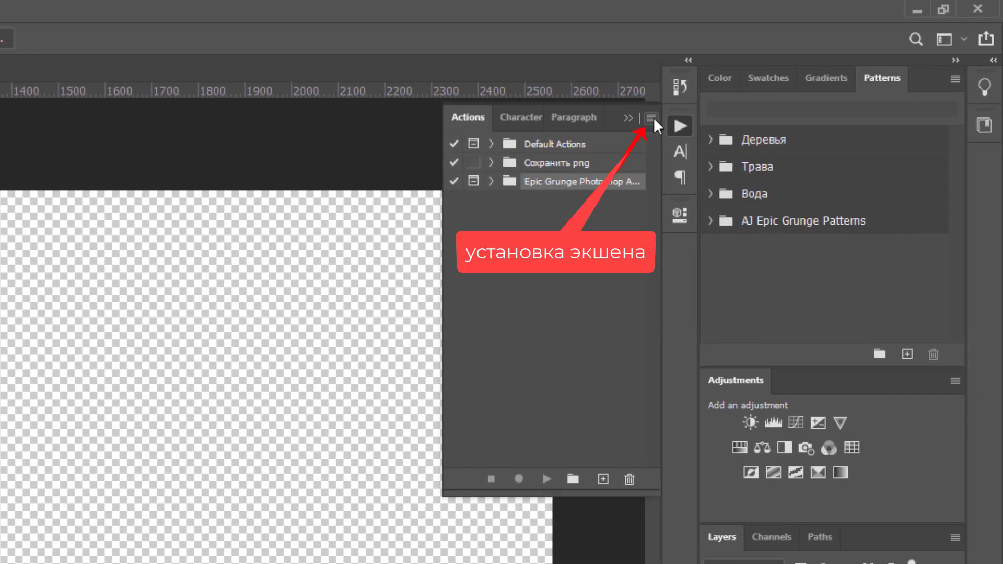
click(654, 118)
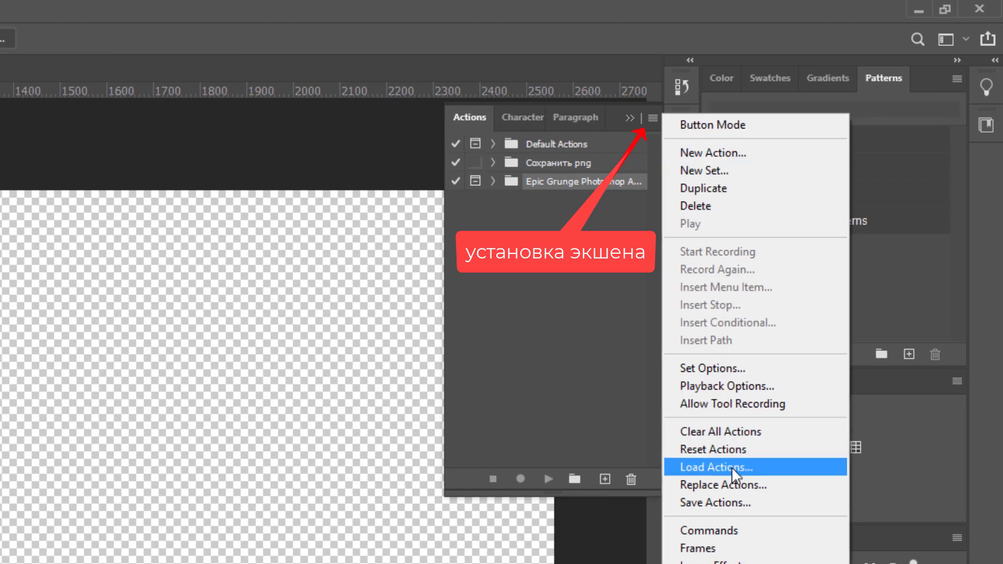
click(732, 467)
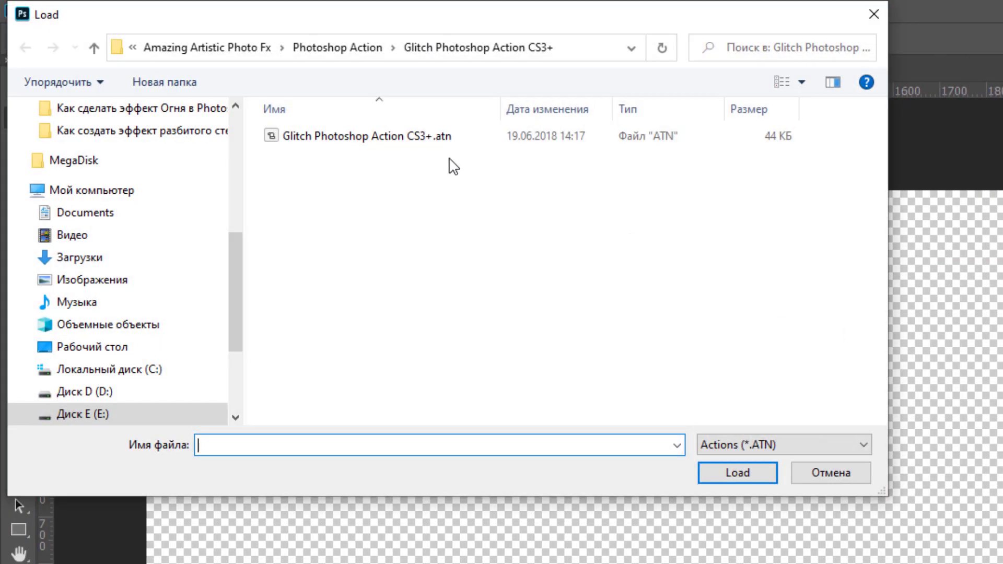
click(421, 147)
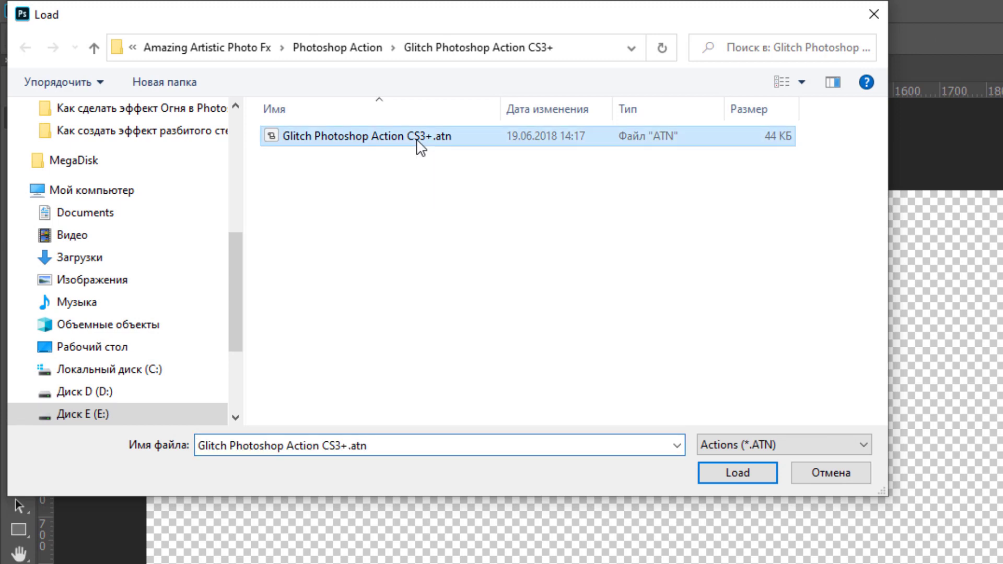
click(722, 474)
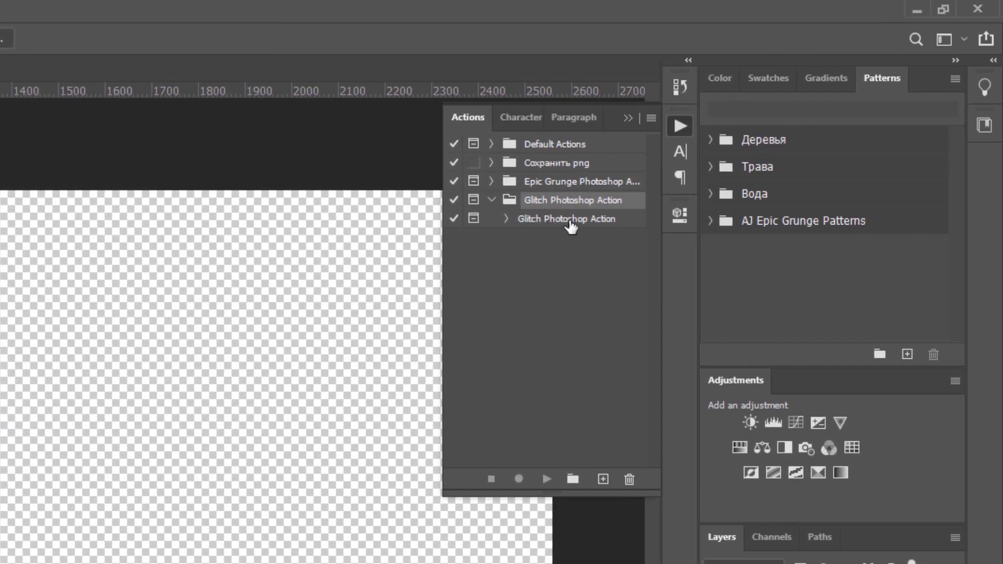
click(571, 221)
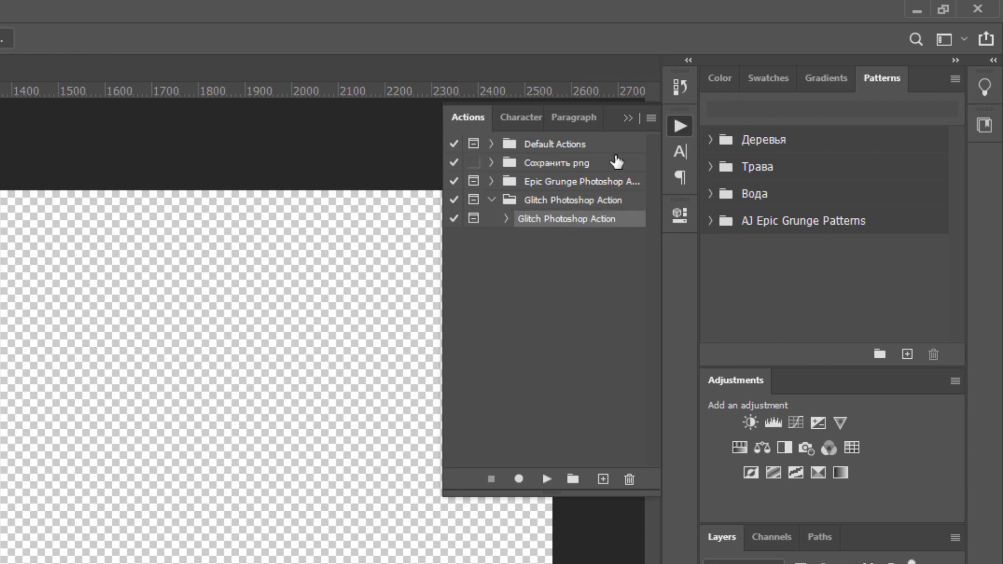
click(678, 129)
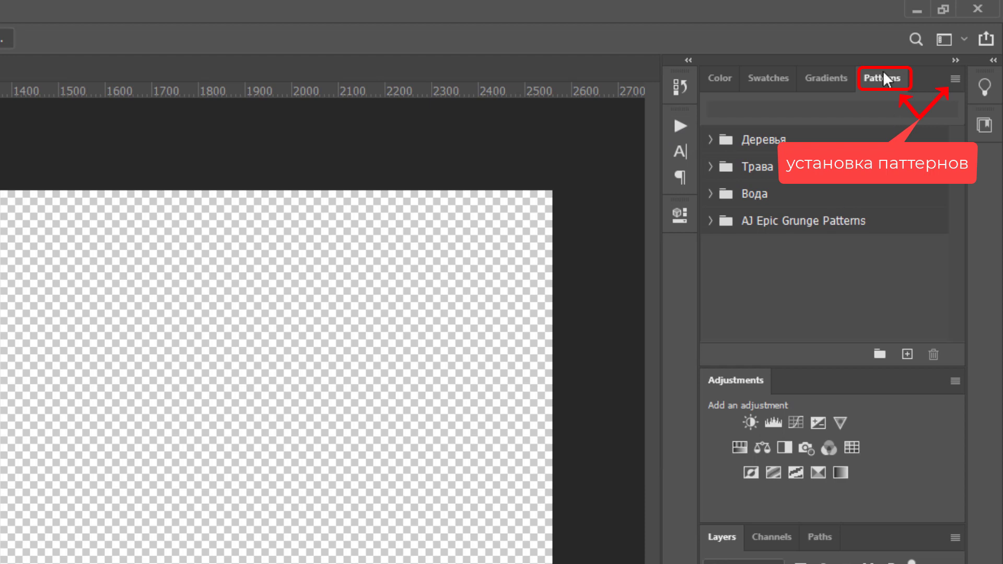
Import the pattern file AJ Glitch Patterns.pat and inspect the contents of the AJ Glitch Patterns group
click(956, 79)
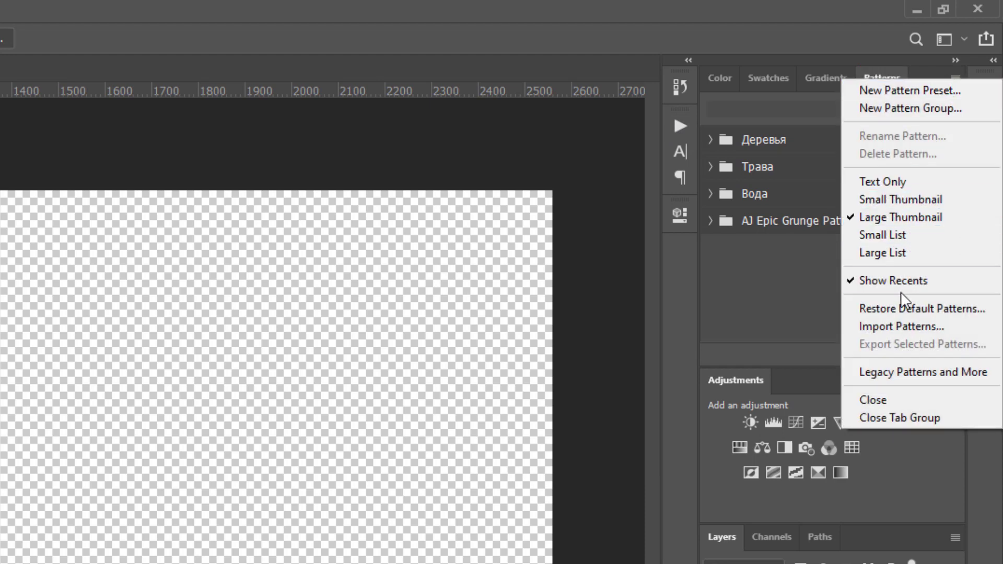
click(904, 324)
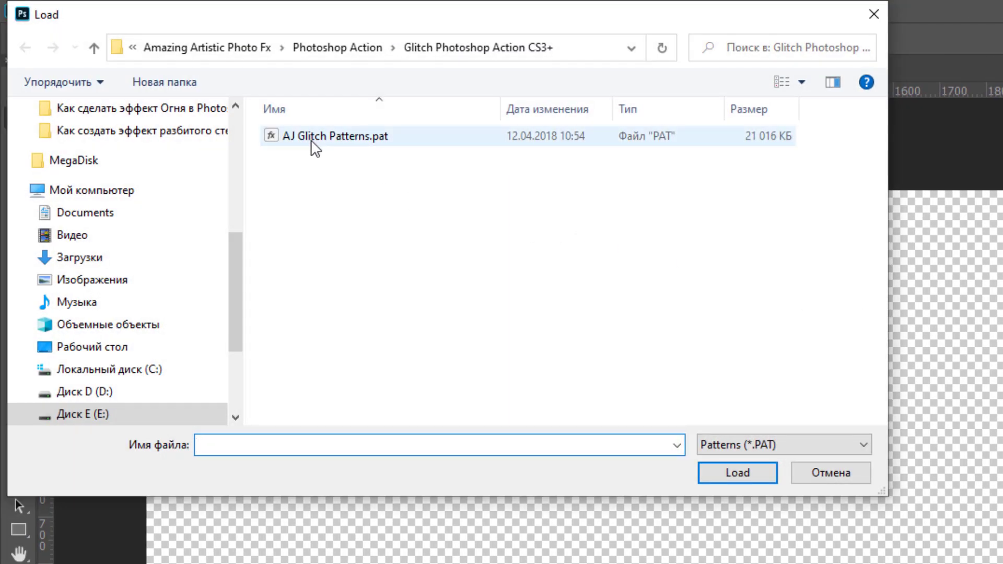
click(313, 139)
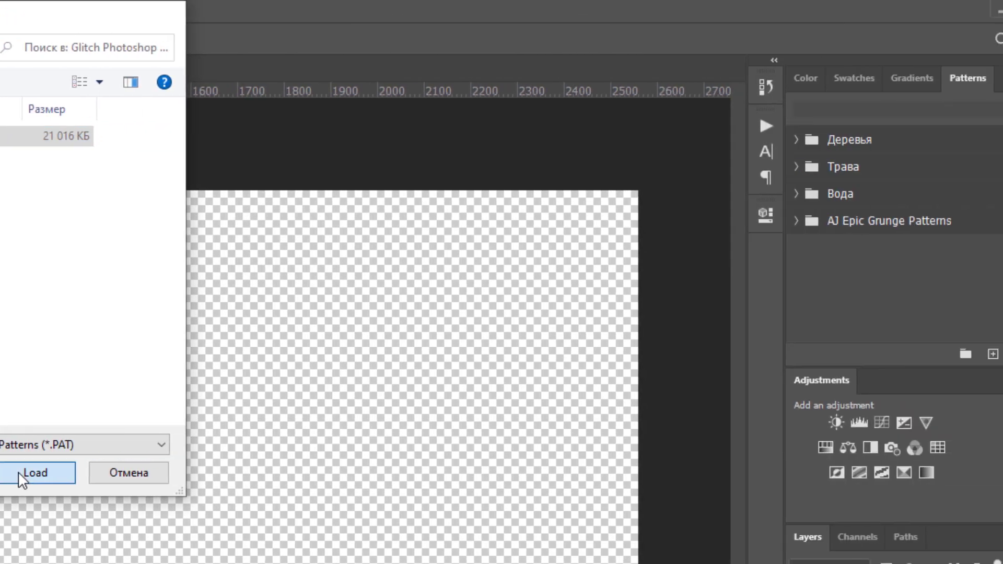
click(625, 474)
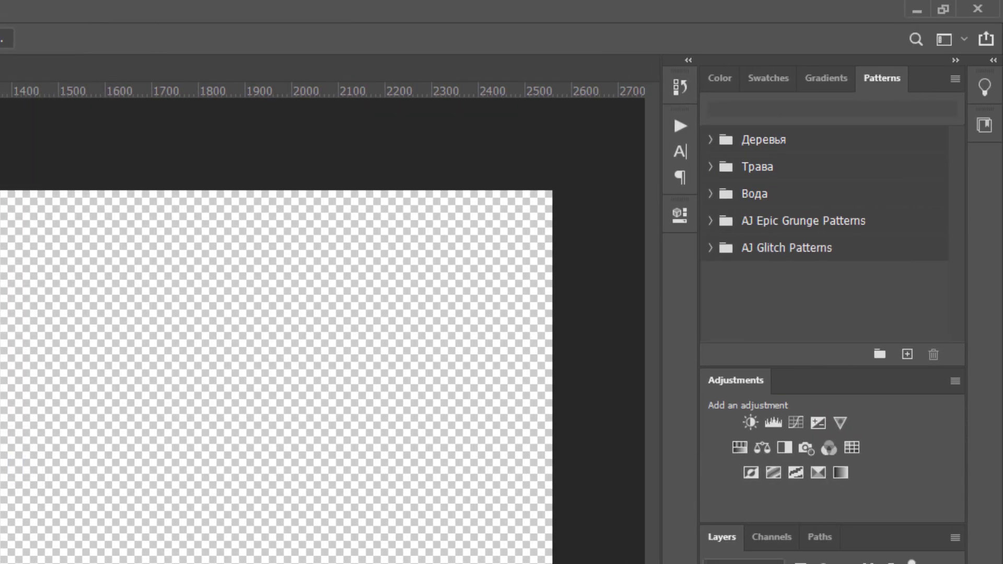
click(803, 250)
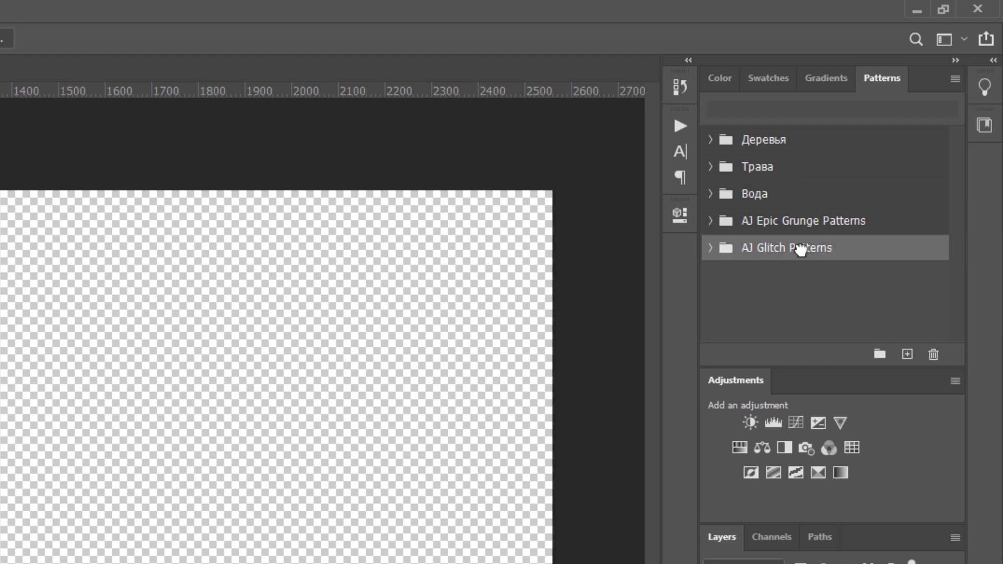
click(710, 248)
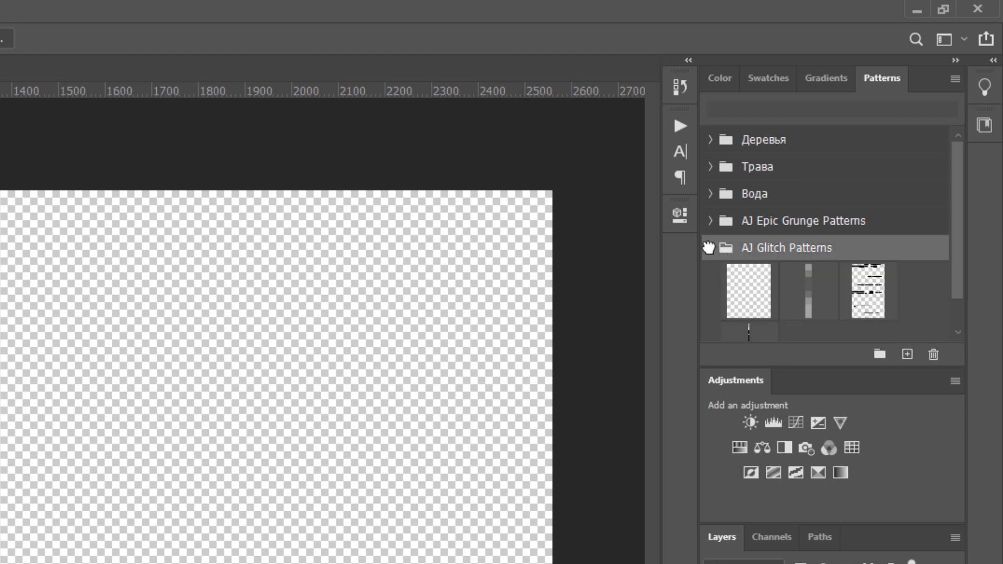
click(710, 247)
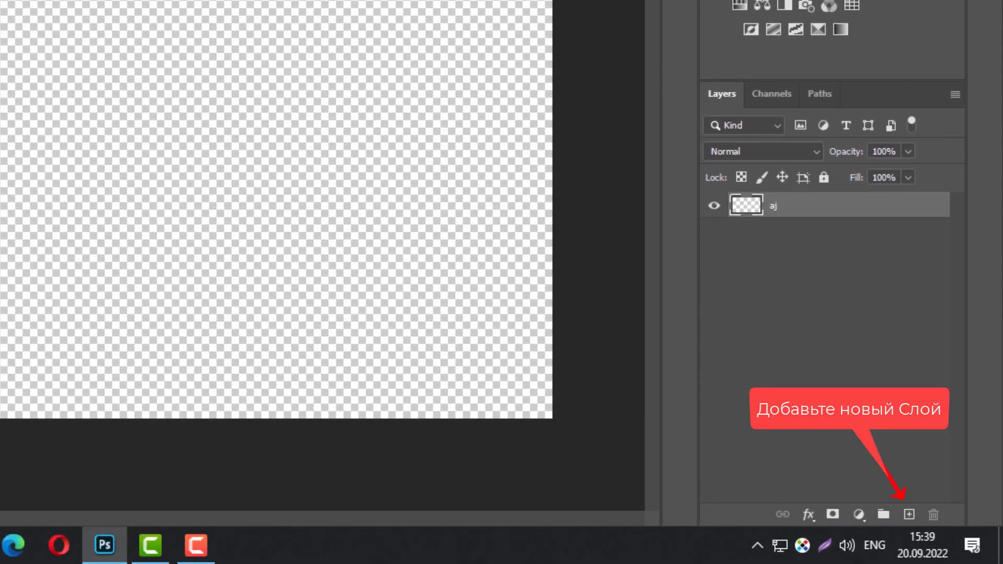
Add a new layer beneath the aj layer and place the photo i (4).jpg from the ORIGINAL PHOTO folder on it
click(910, 515)
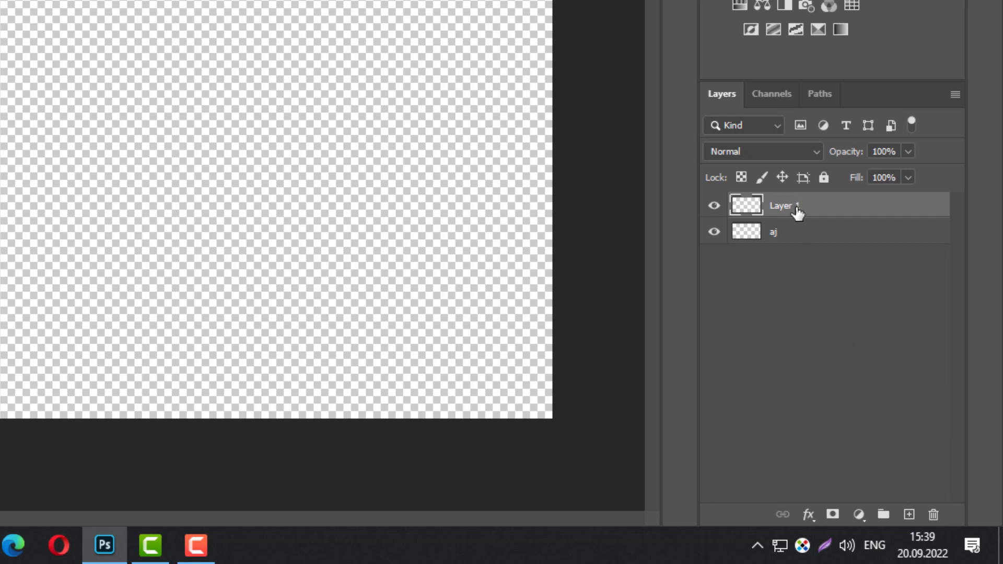
drag(798, 211, 801, 253)
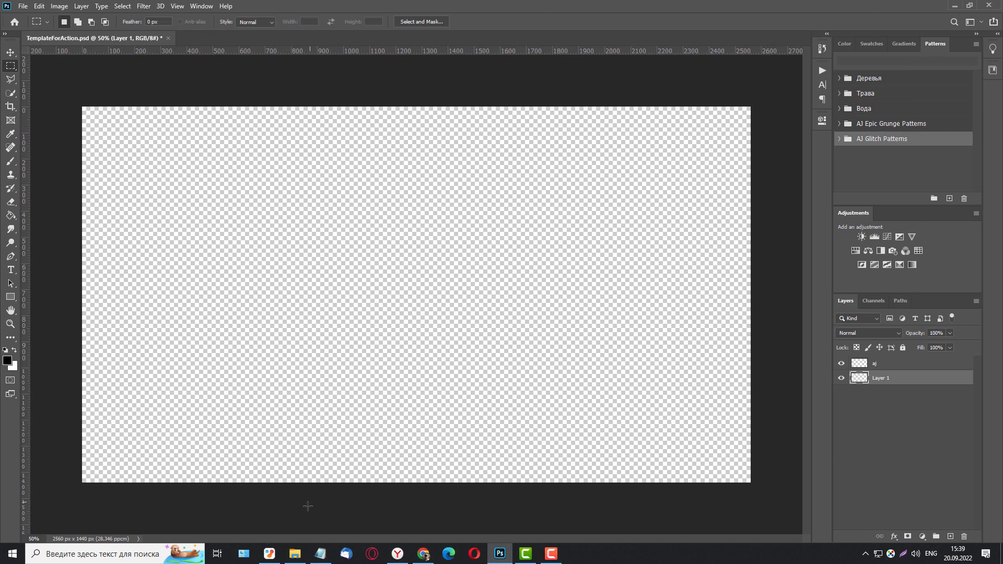
click(298, 555)
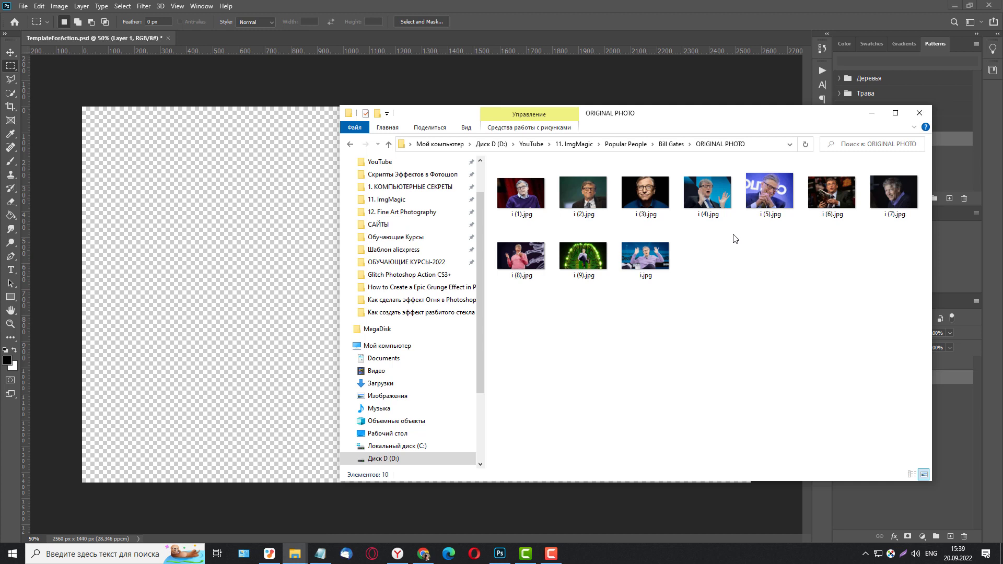
click(715, 205)
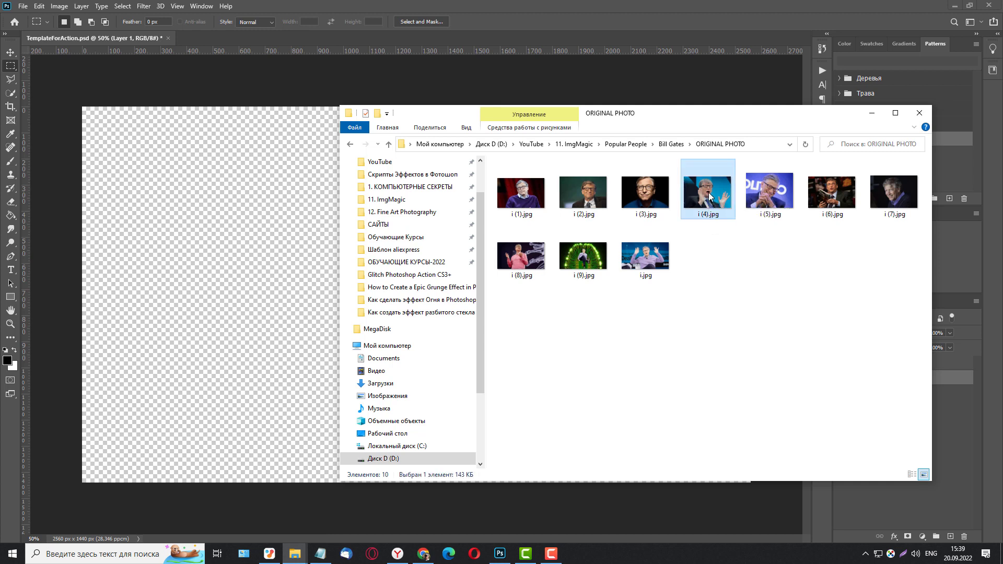
drag(710, 197, 232, 265)
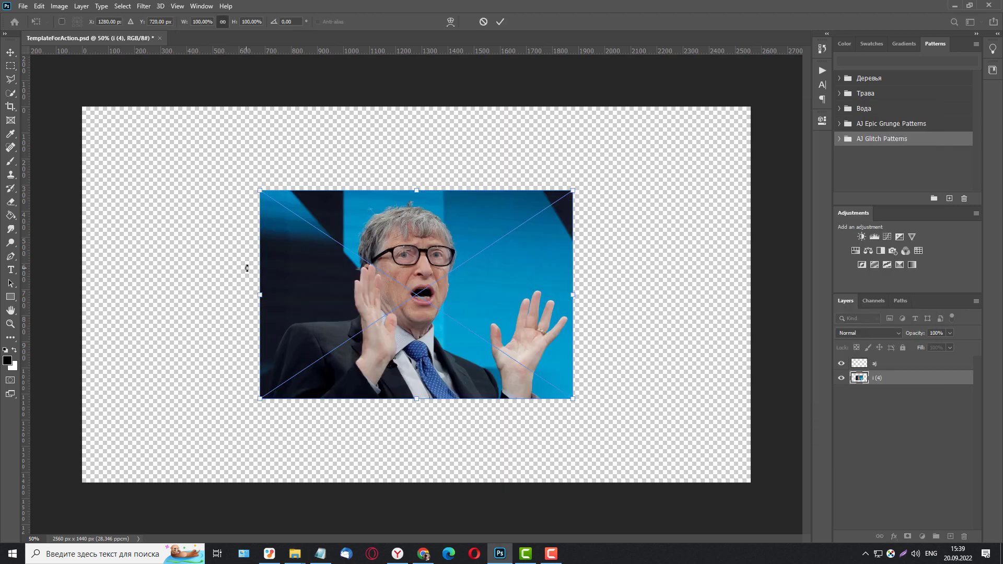
Move the placed photo to the canvas's upper-left corner and scale it to about 214% so it covers the canvas
drag(411, 236, 237, 151)
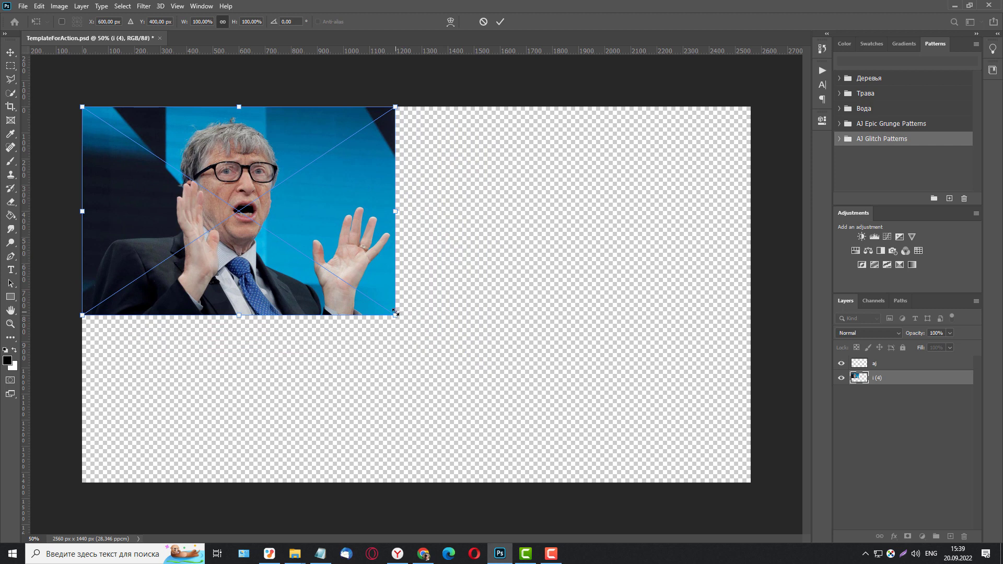
drag(394, 316, 793, 489)
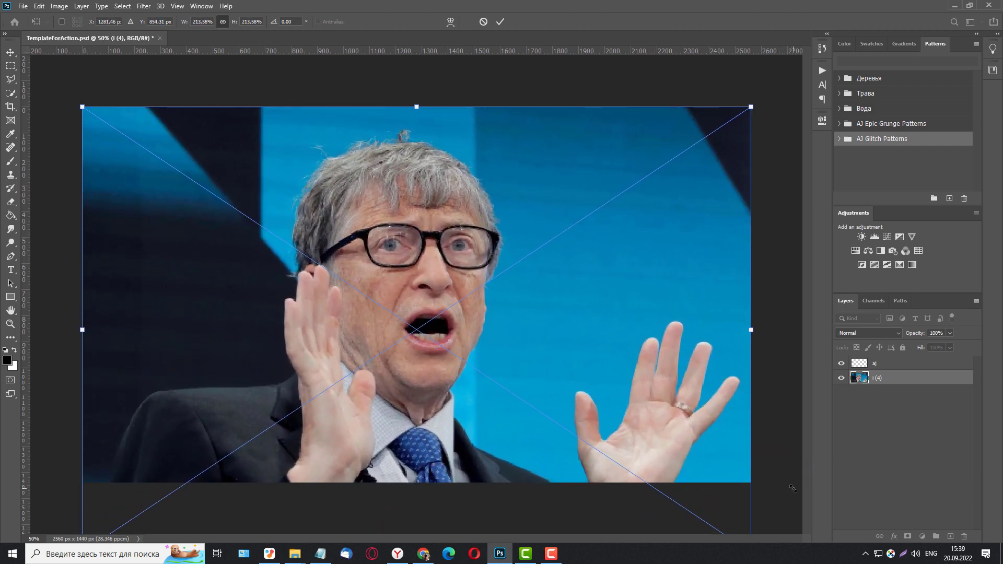
click(10, 67)
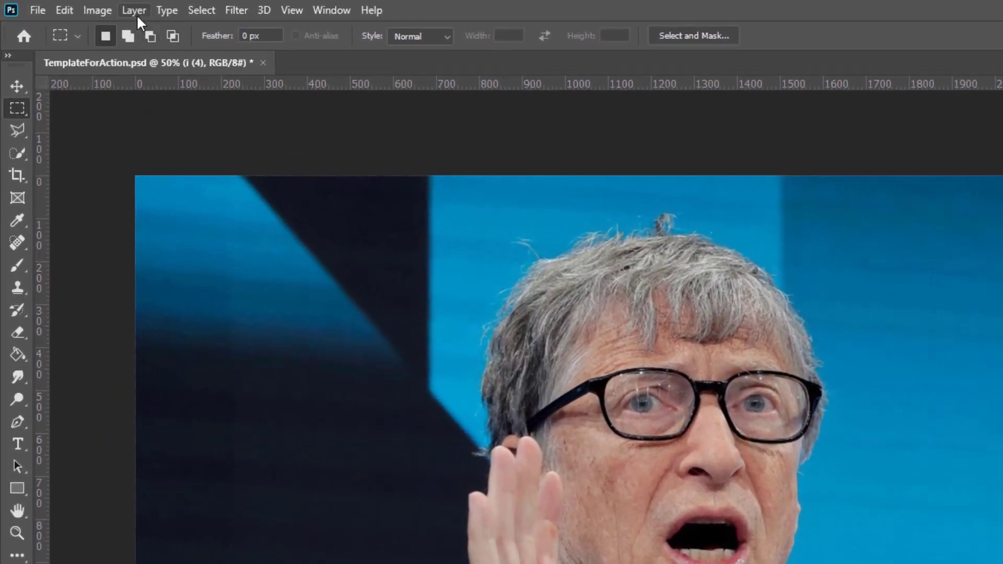
Convert the photo layer into the Background layer
click(136, 14)
mouse_move(142, 29)
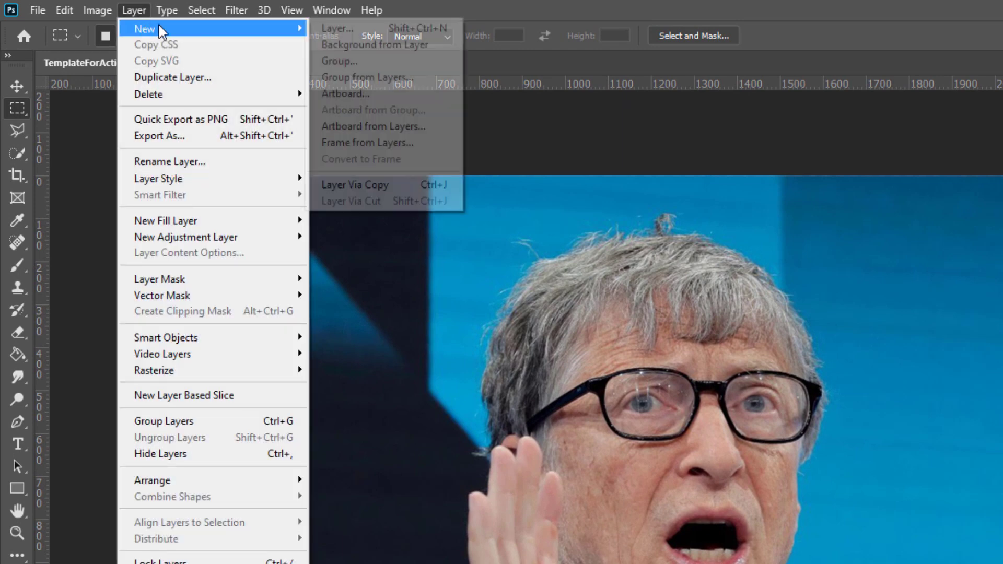
click(364, 45)
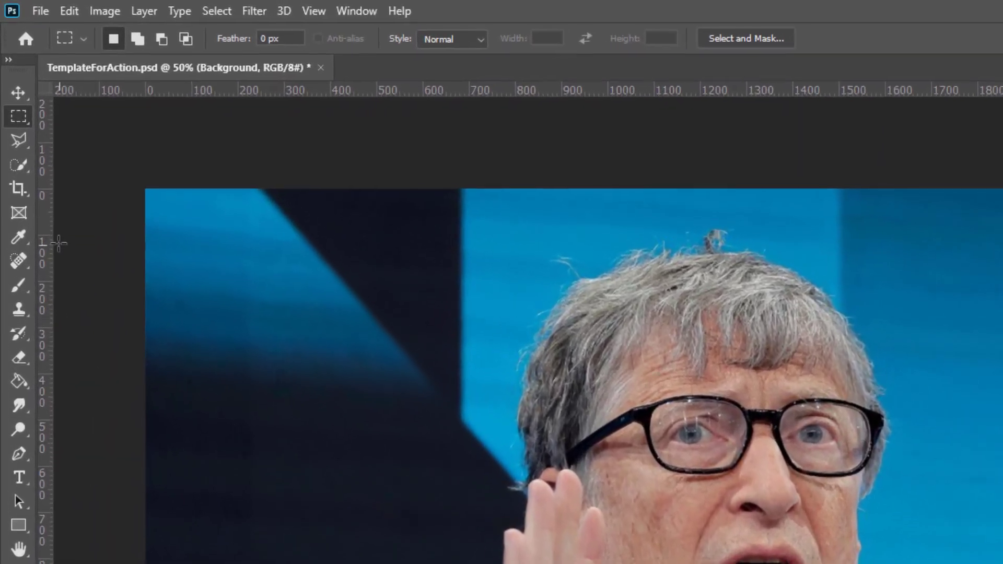
Select the man and his raised hands in the Background photo with the Object Selection tool, using a rectangle that encloses him
click(21, 168)
right_click(21, 168)
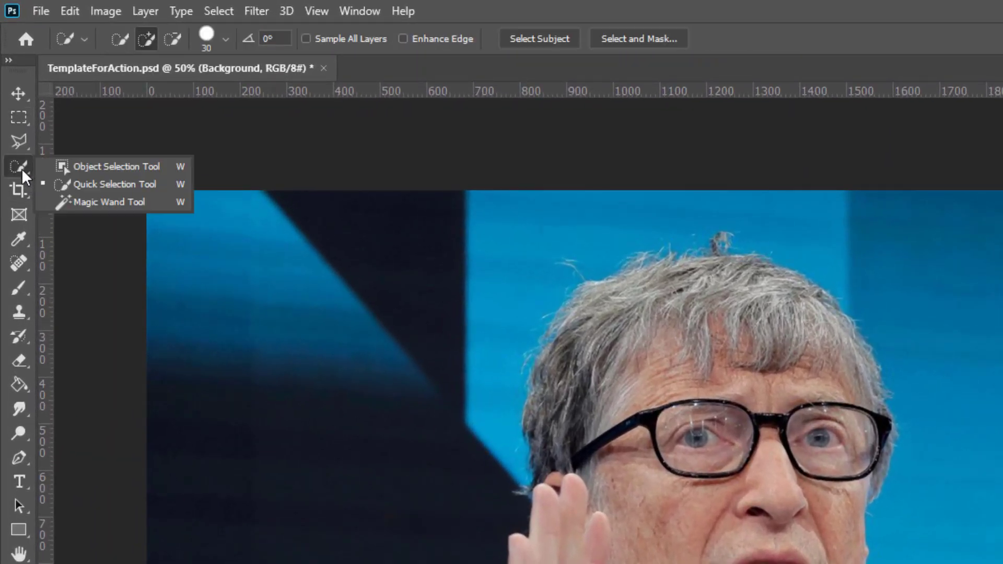
click(84, 167)
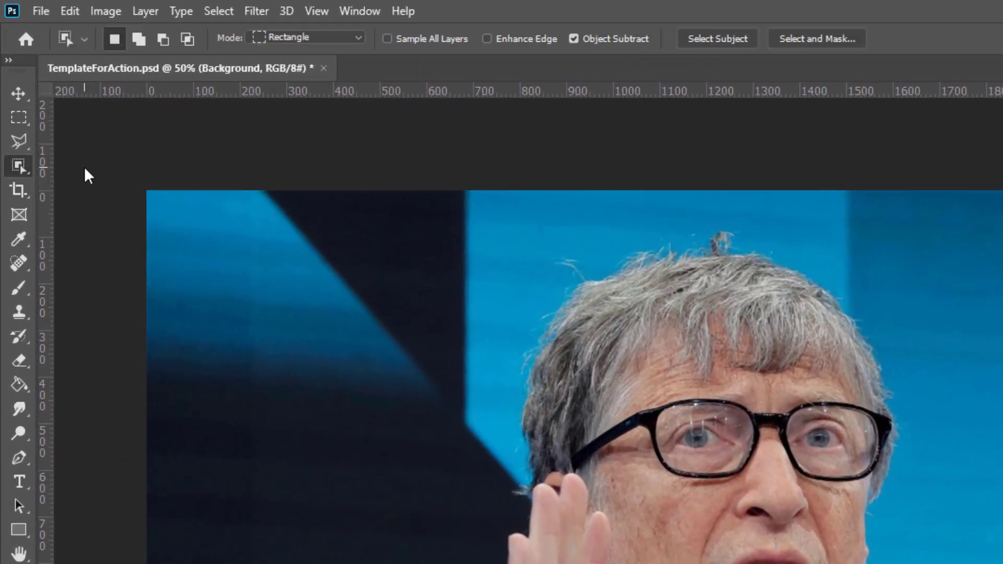
drag(188, 219, 840, 554)
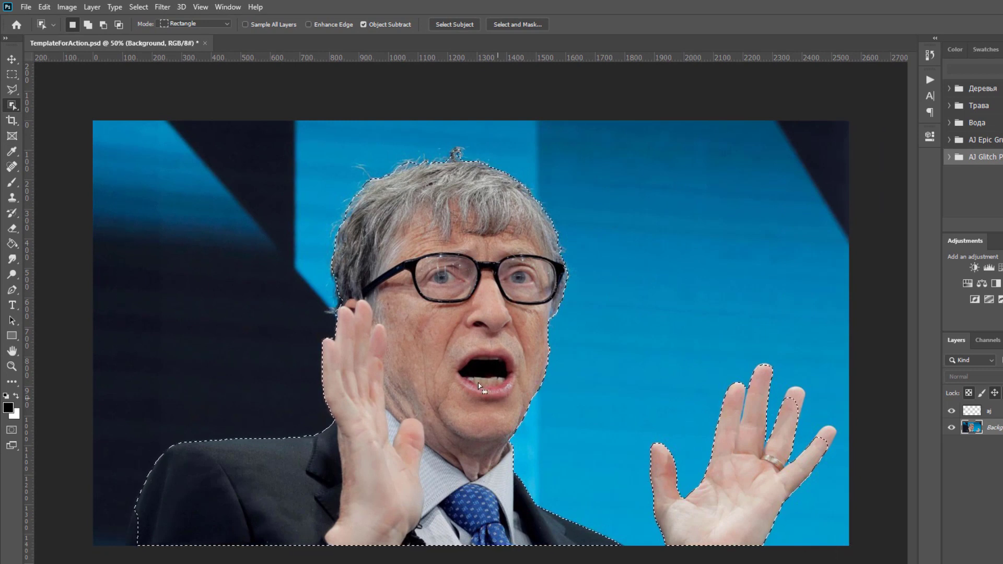
Add the missed parts of the ring finger and little finger of the raised hand to the selection with the Quick Selection tool
right_click(14, 108)
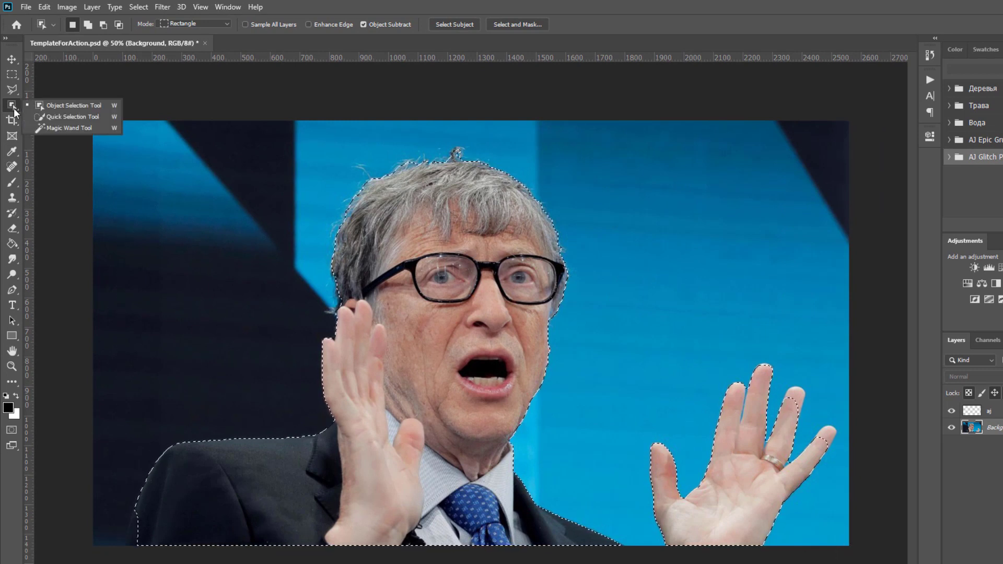
click(39, 119)
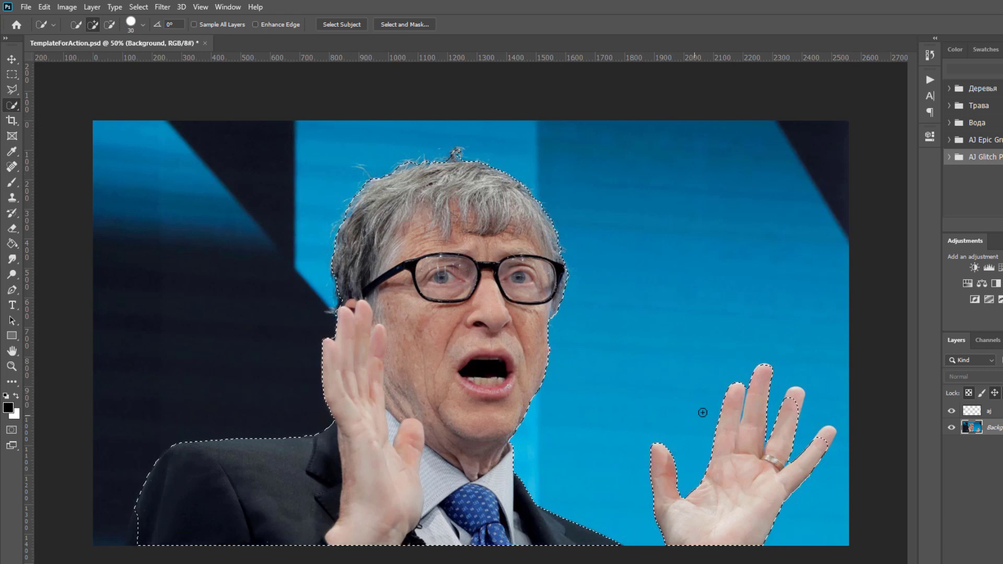
drag(794, 407, 794, 396)
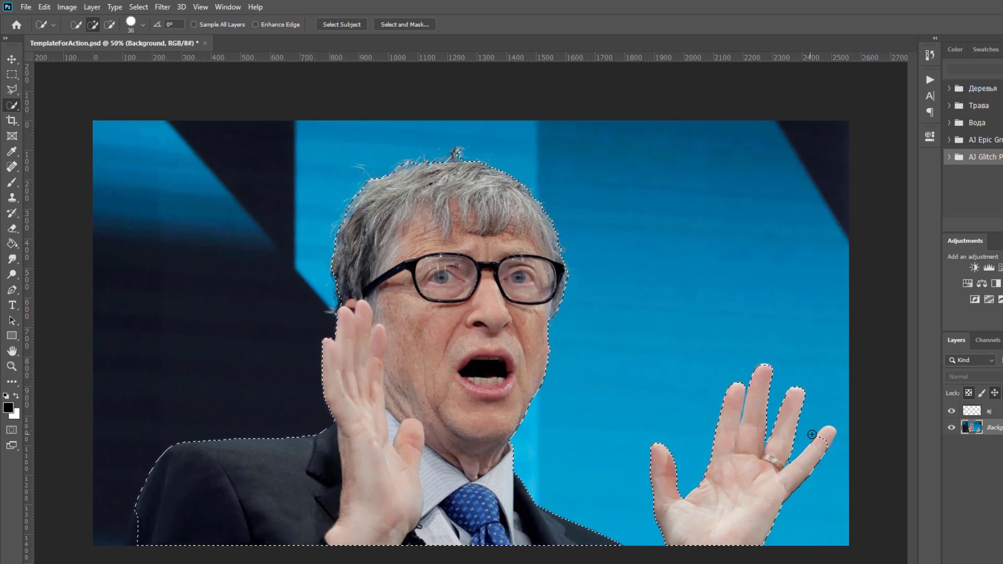
click(825, 437)
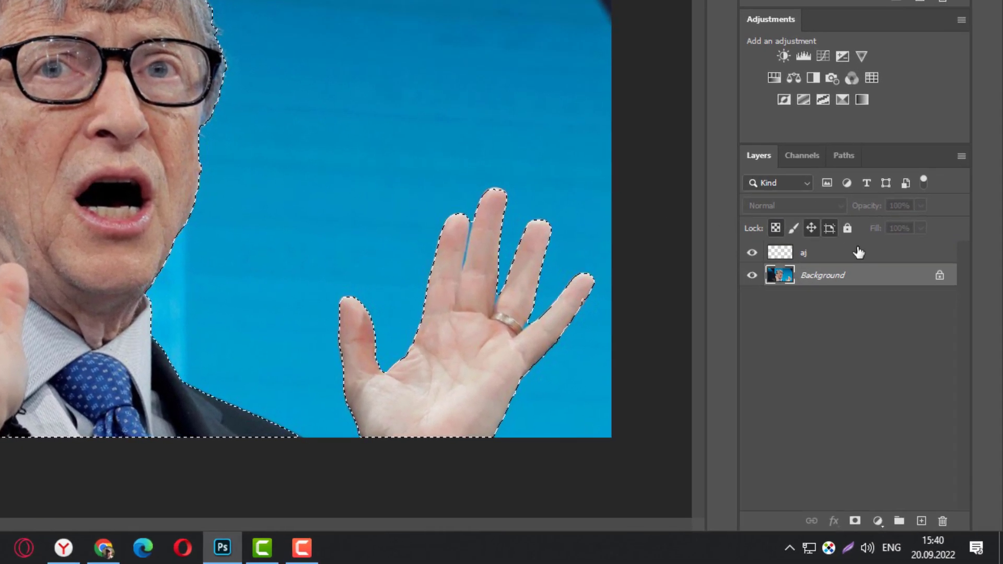
Fill the selected silhouette with the black foreground color on the aj layer and deselect it
click(825, 256)
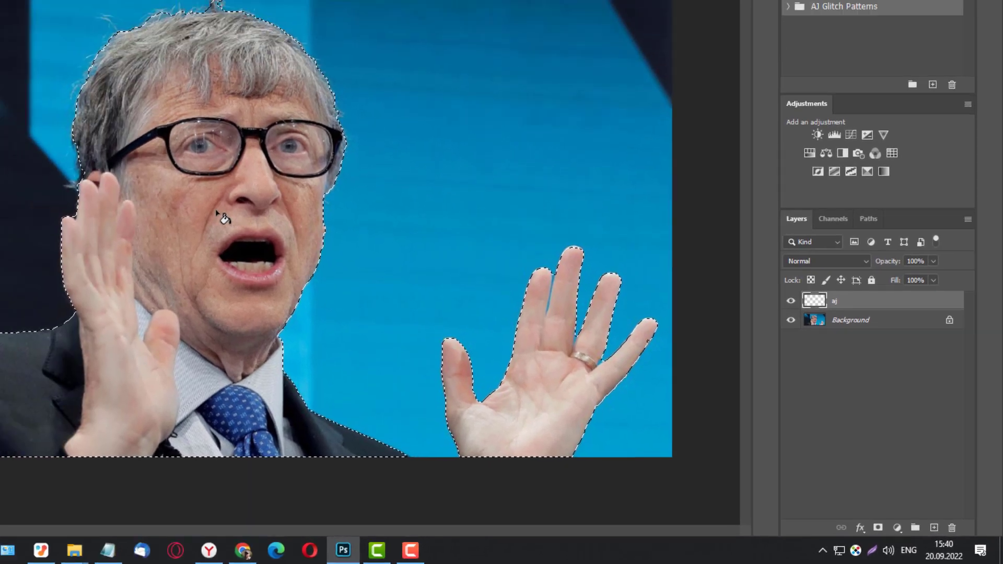
click(80, 153)
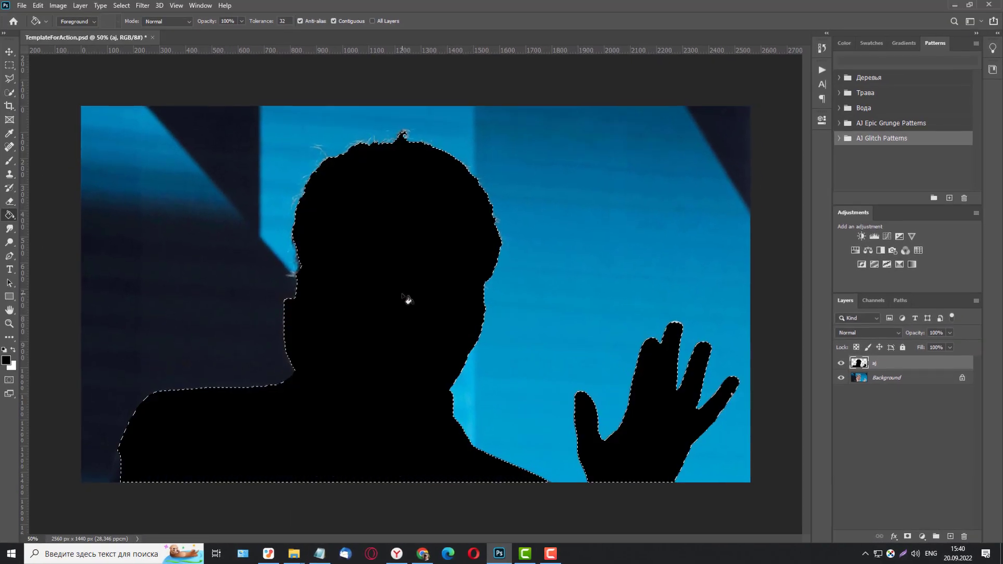
click(16, 66)
click(55, 82)
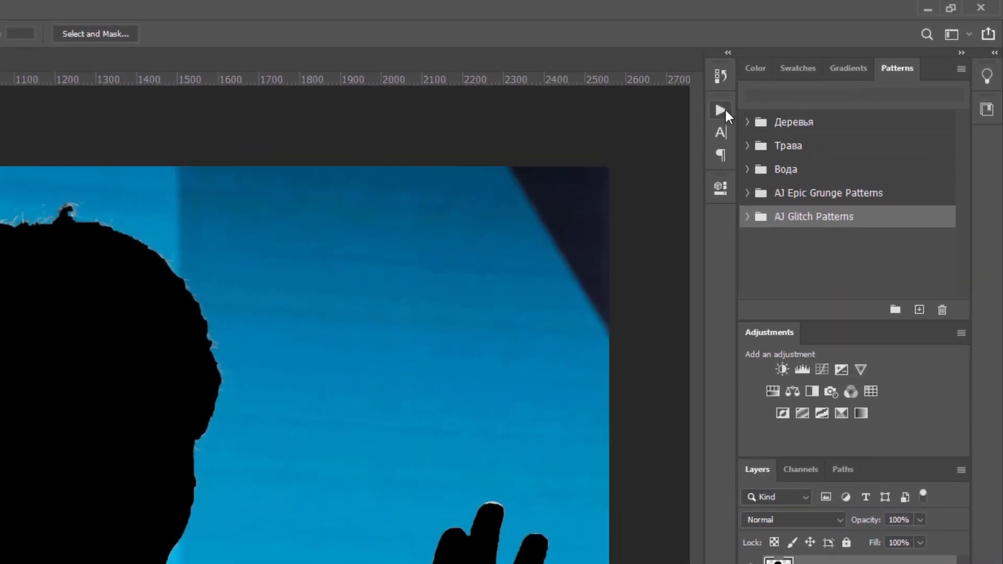
Run the Glitch Photoshop Action on the document and collapse the list of actions
click(823, 69)
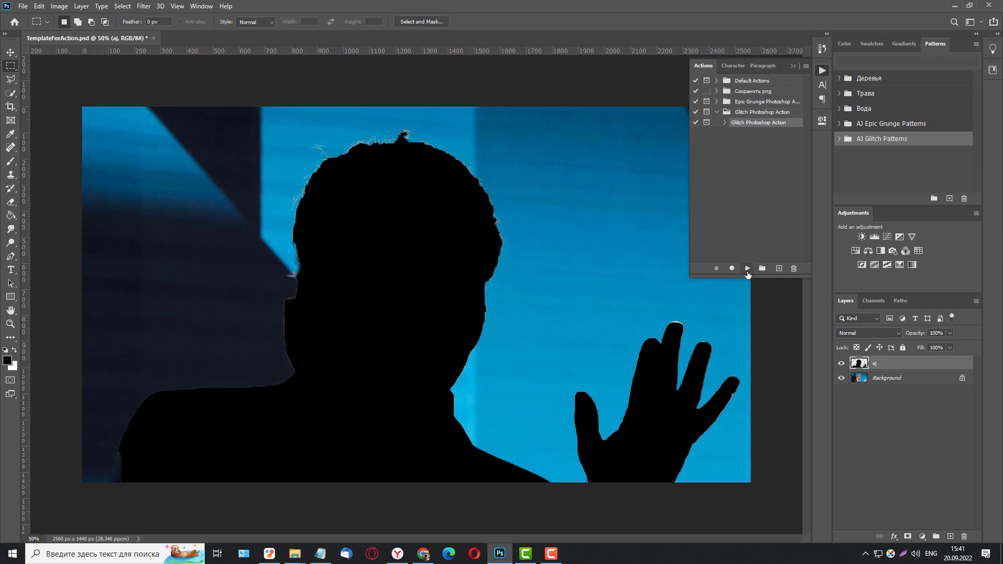
click(748, 269)
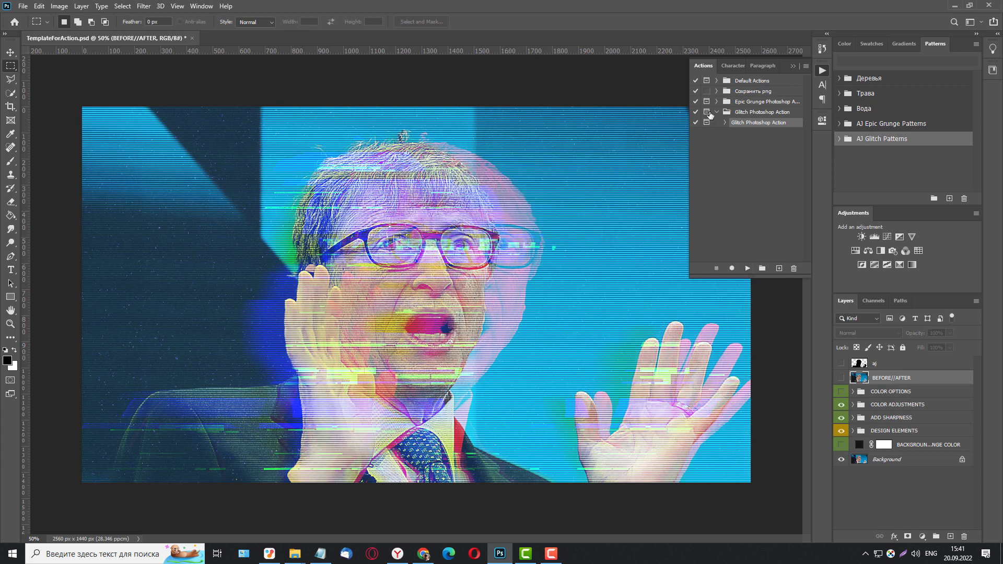
click(796, 66)
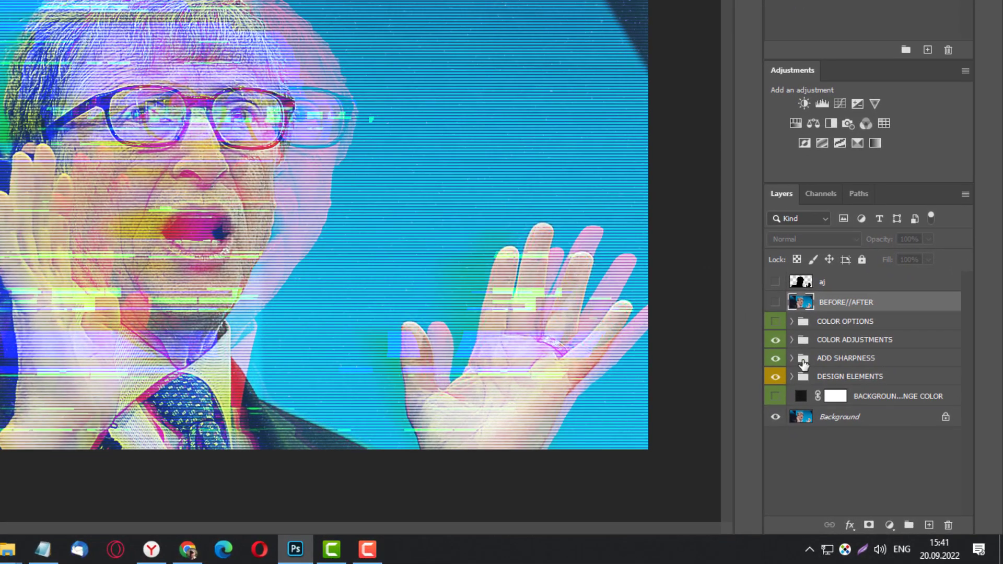
Make the COLOR OPTIONS group visible and expand it to show its numbered color variants
click(778, 343)
click(776, 323)
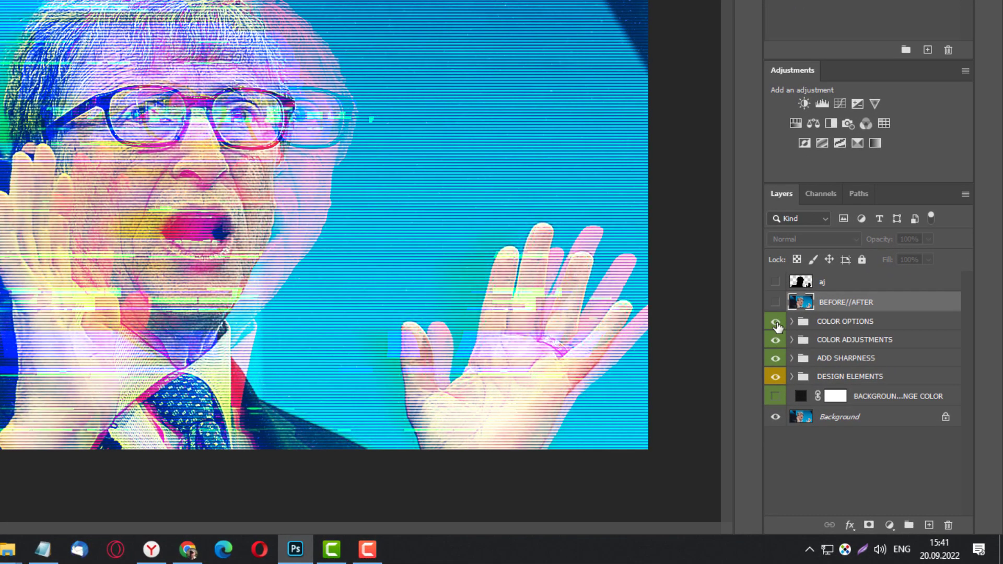
click(792, 322)
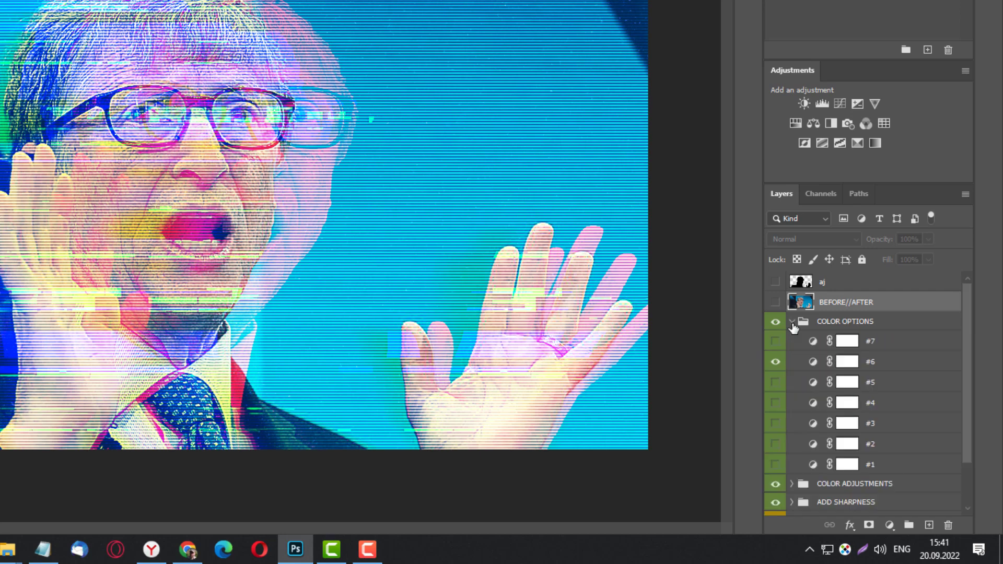
Preview color variants #7 and #5 in the COLOR OPTIONS group, hide them again and collapse the group
click(775, 342)
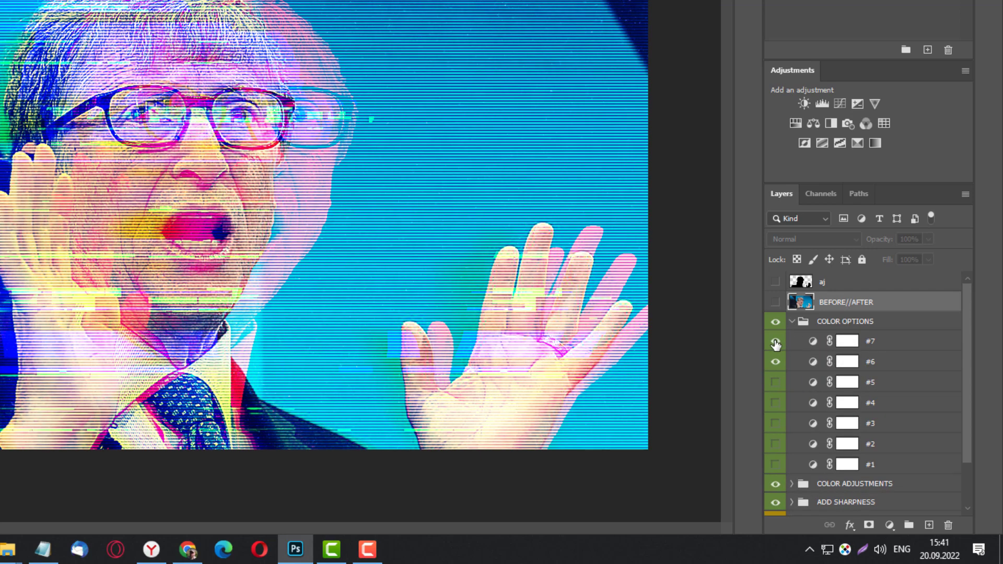
click(775, 342)
click(776, 383)
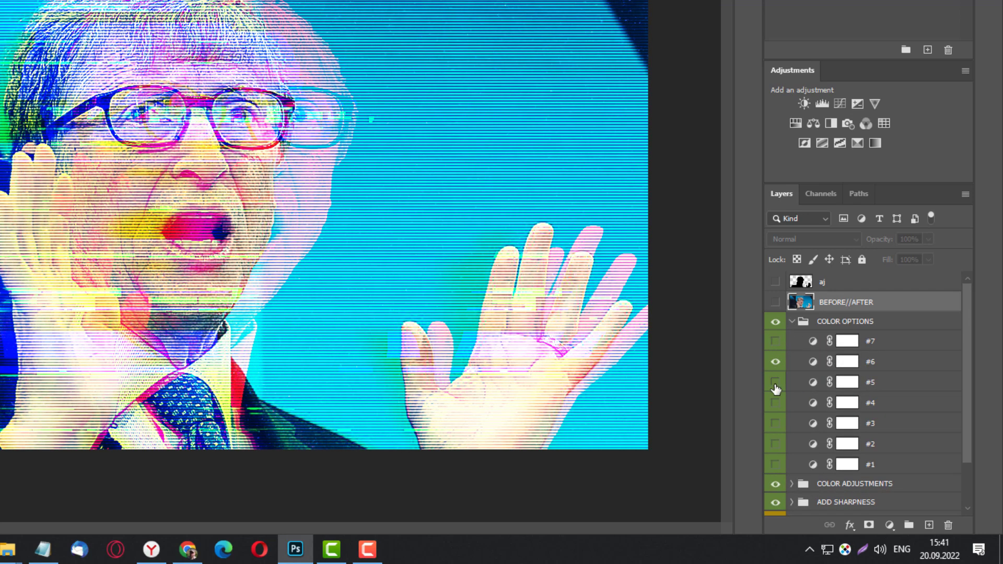
scroll(804, 384, down, 1)
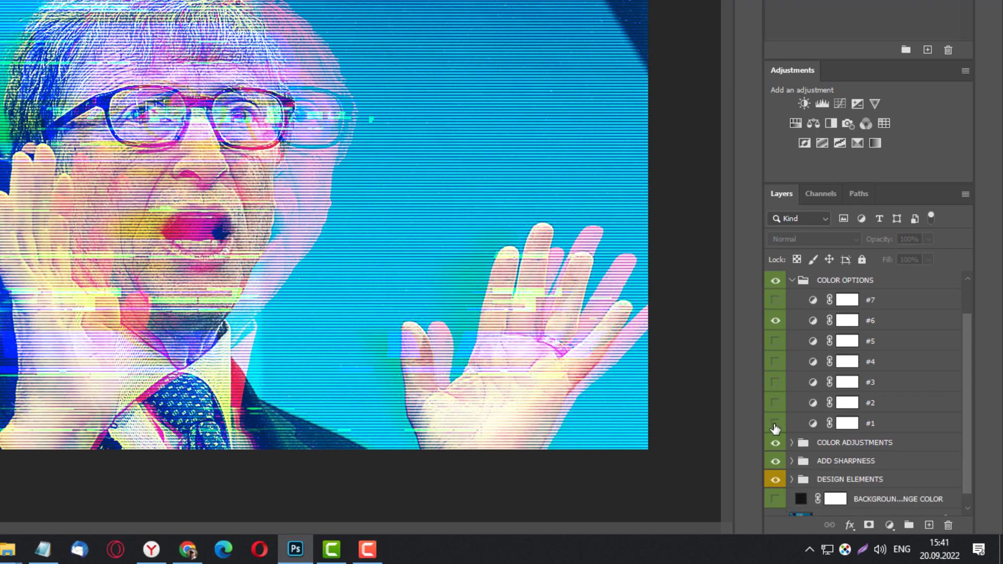
click(792, 280)
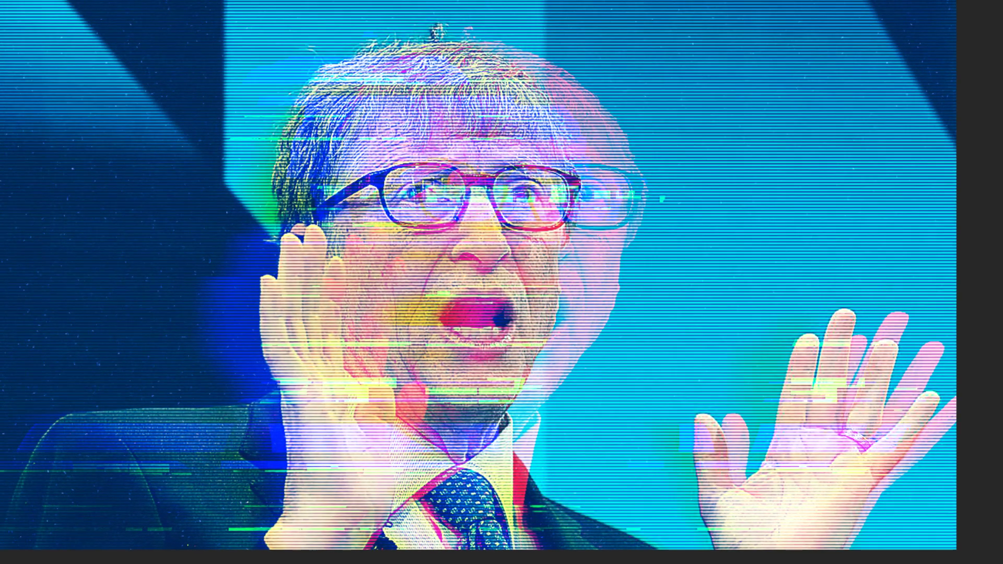